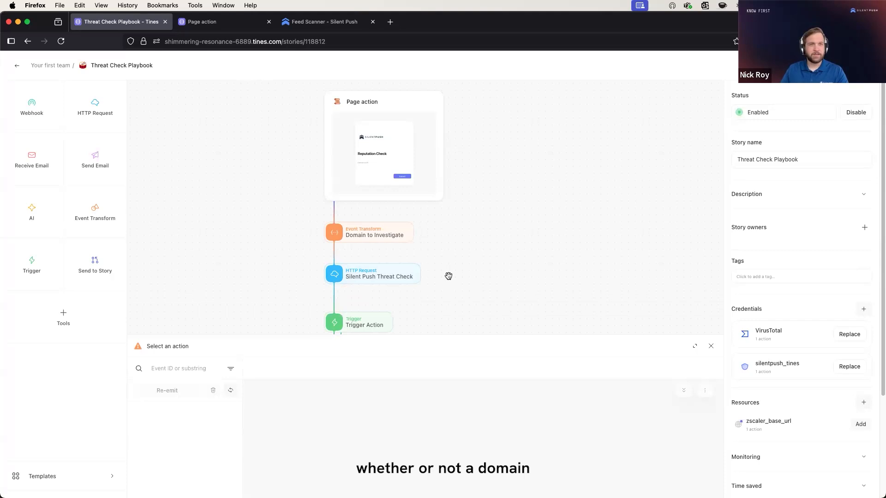
Examine the Silent Push Threat Check request and the Trigger Action that follows it in the Threat Check Playbook story
scroll(417, 261, "down", 1)
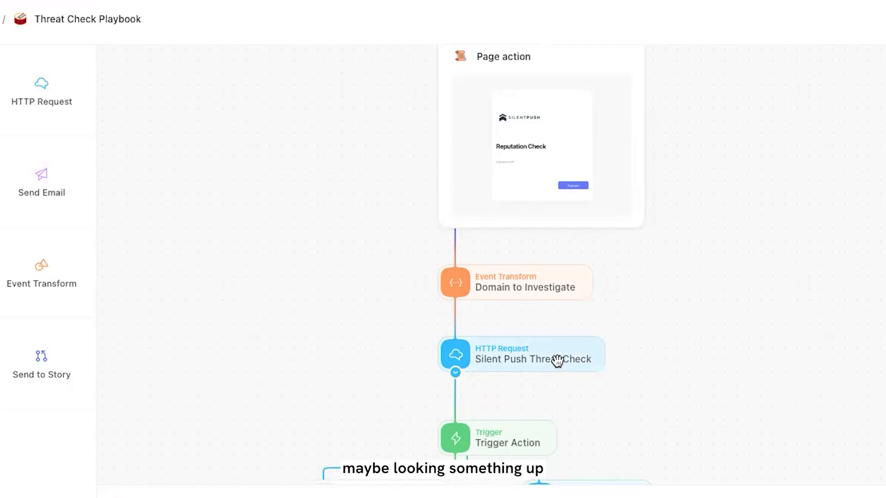
left_click(557, 360)
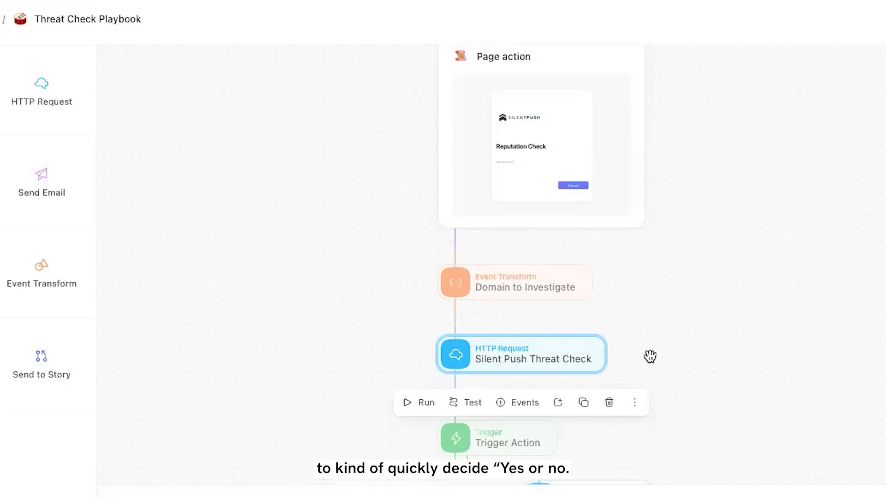
scroll(665, 353, "down", 3)
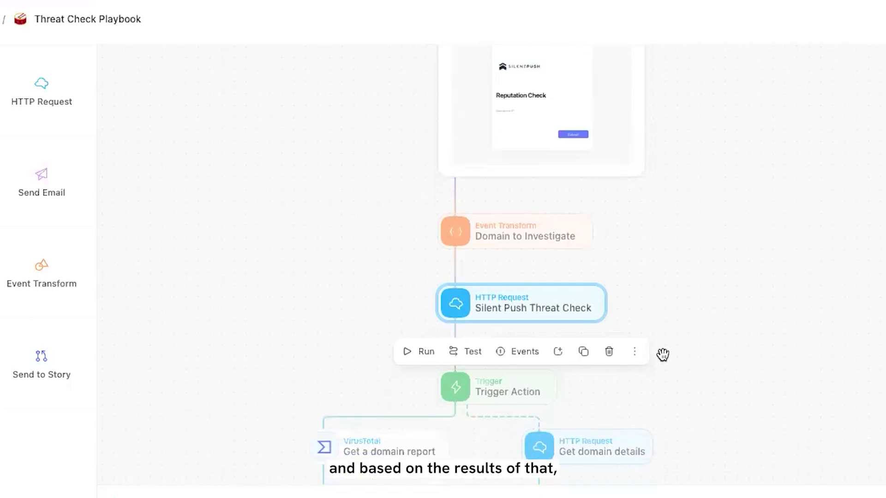
left_click(518, 393)
scroll(703, 386, "down", 2)
scroll(704, 386, "down", 4)
left_click(704, 386)
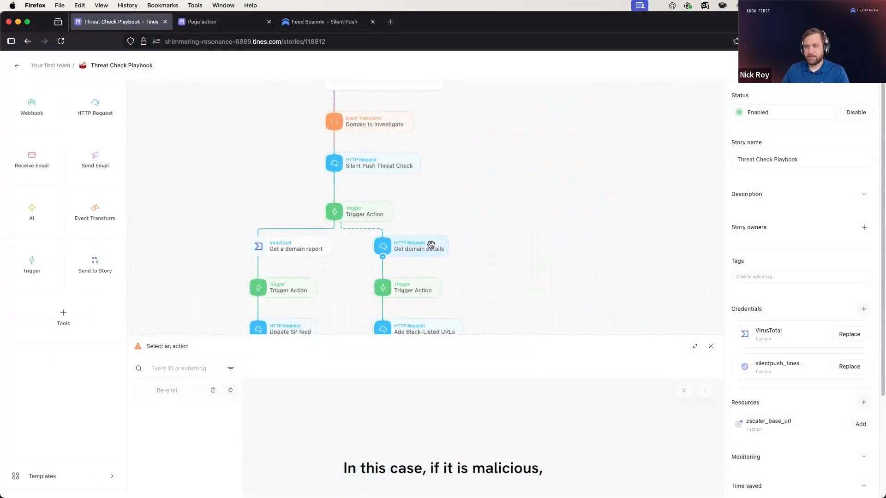
Inspect the settings of the Get domain details and Add Black-Listed URLs actions in the story's malicious-domain branch
left_click(430, 245)
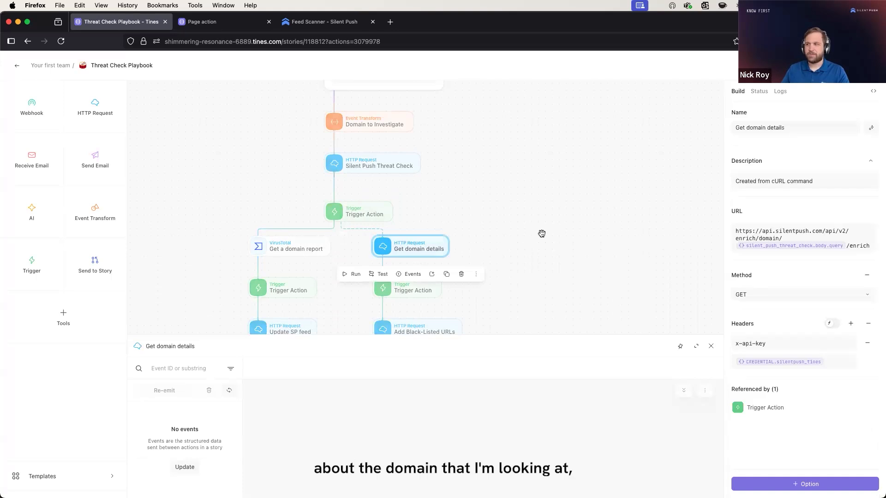
scroll(542, 234, "down", 3)
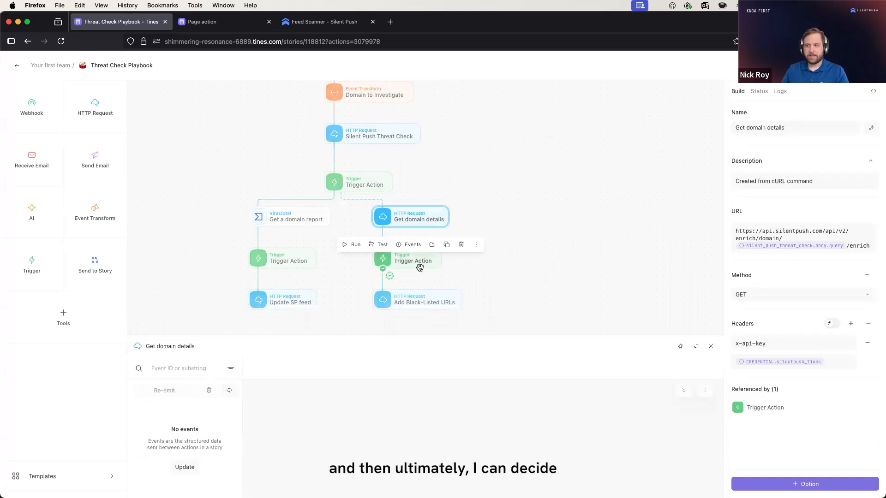
left_click(439, 304)
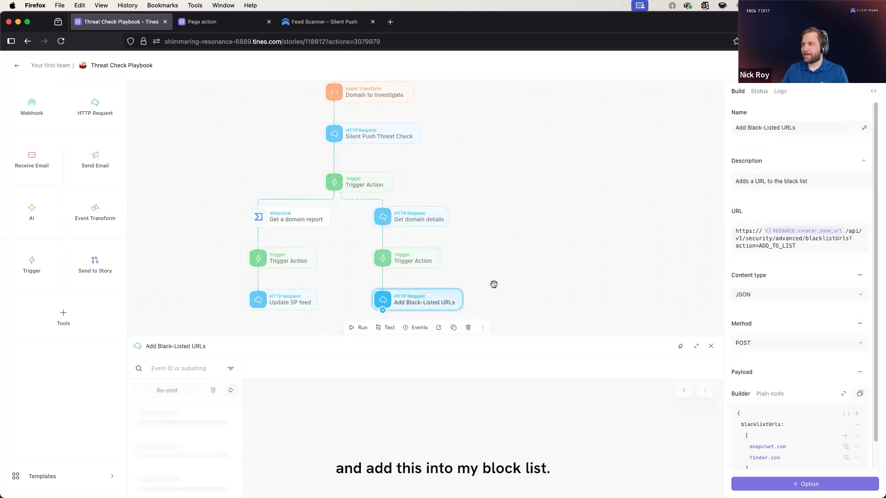
left_click(473, 209)
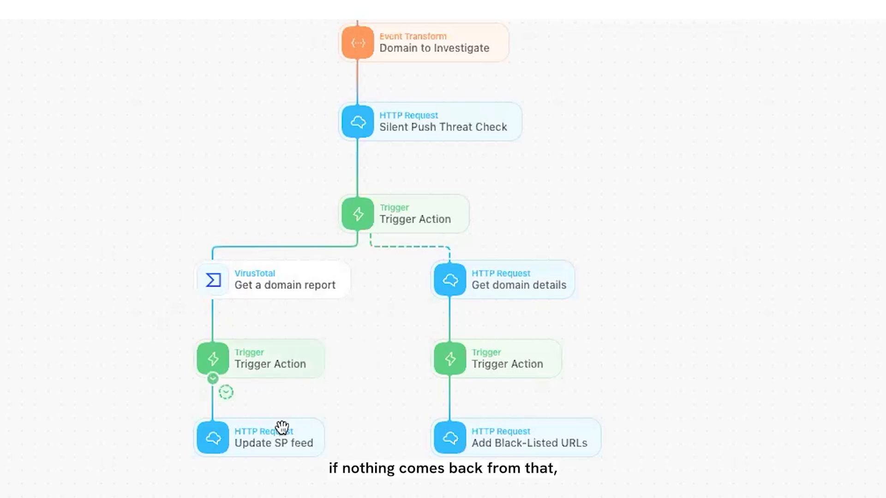
Inspect the Update SP feed action at the end of the VirusTotal branch, then deselect it
left_click(263, 440)
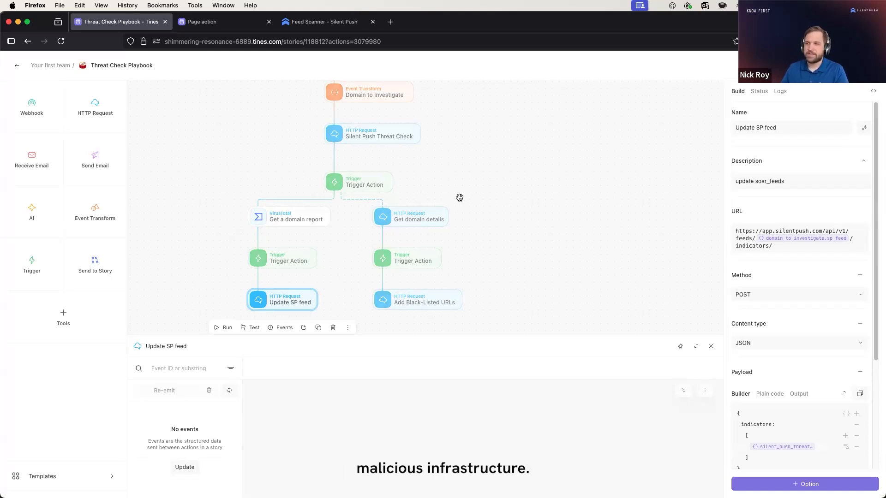
left_click(480, 168)
scroll(481, 167, "up", 3)
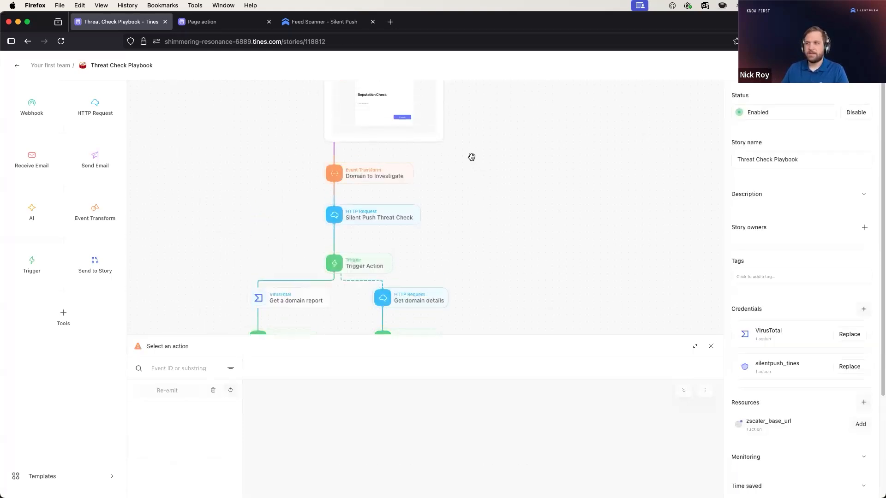
scroll(471, 156, "up", 3)
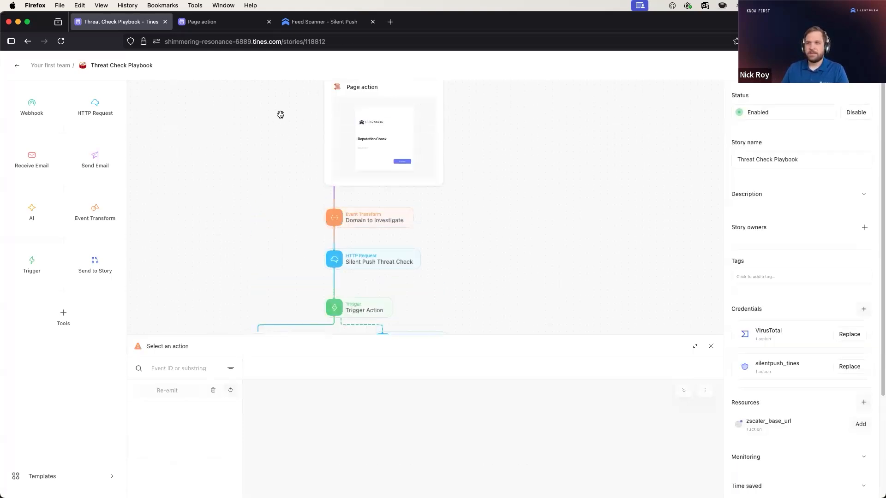
Submit the domain shopify-free-trial.com through the Reputation Check page
left_click(230, 25)
left_click(451, 309)
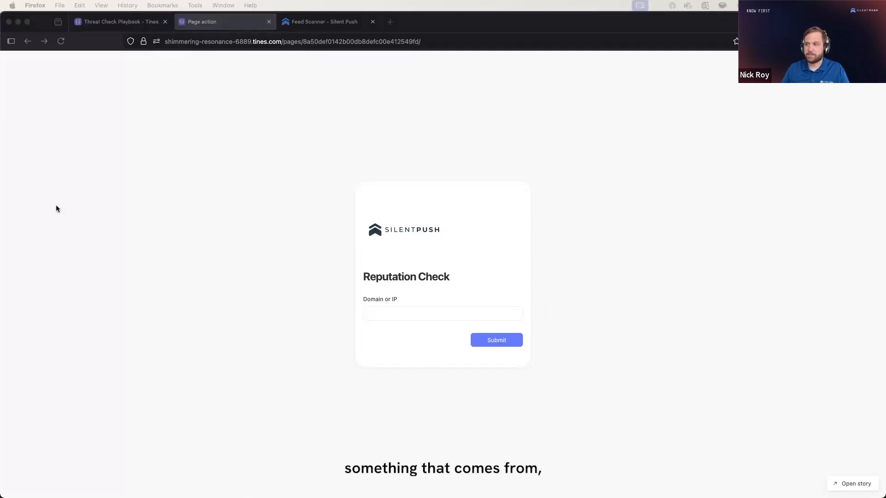
left_click(442, 312)
type("shopify-free-trial.com")
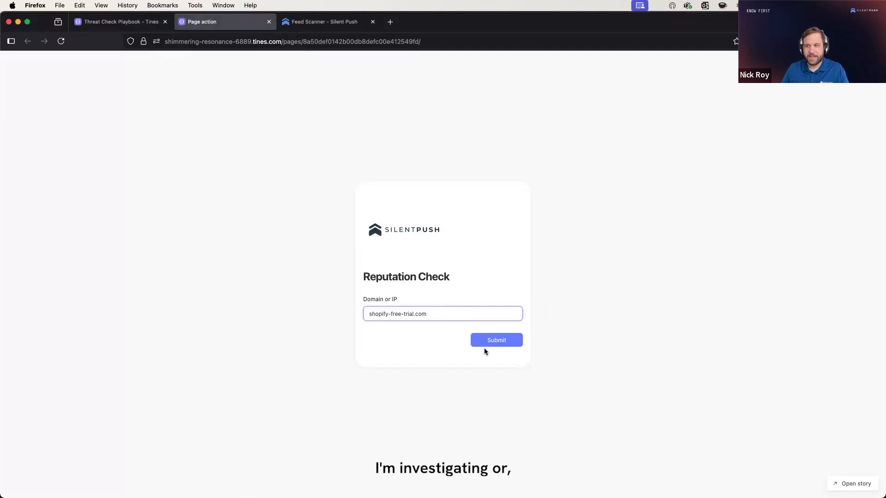
left_click(493, 341)
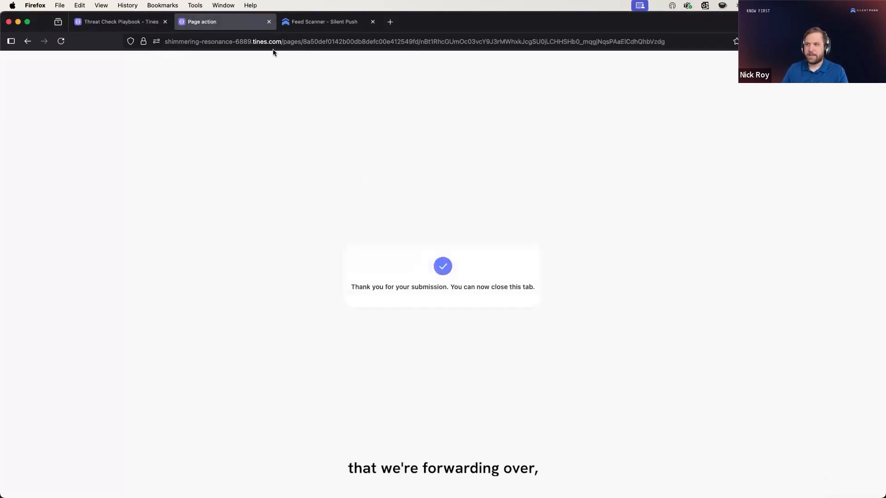
Close the submission page and review the story run at the Silent Push Threat Check and Update SP feed actions
left_click(269, 22)
left_click(116, 22)
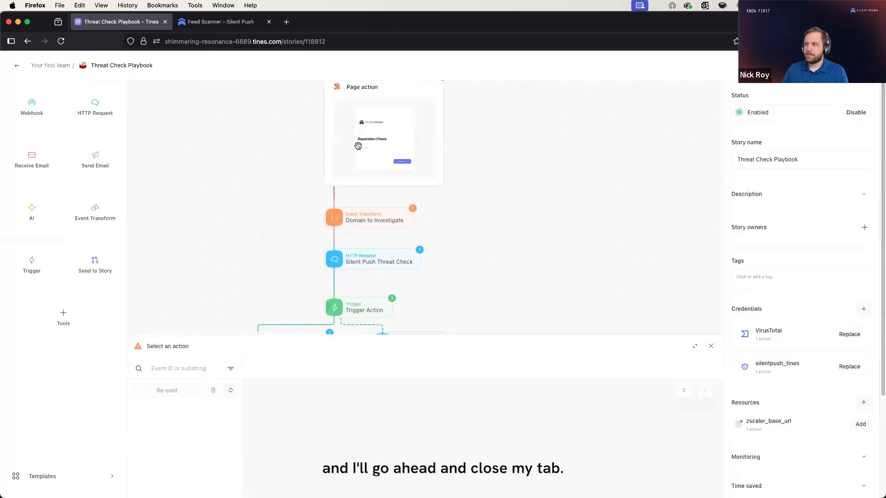
scroll(396, 149, "down", 5)
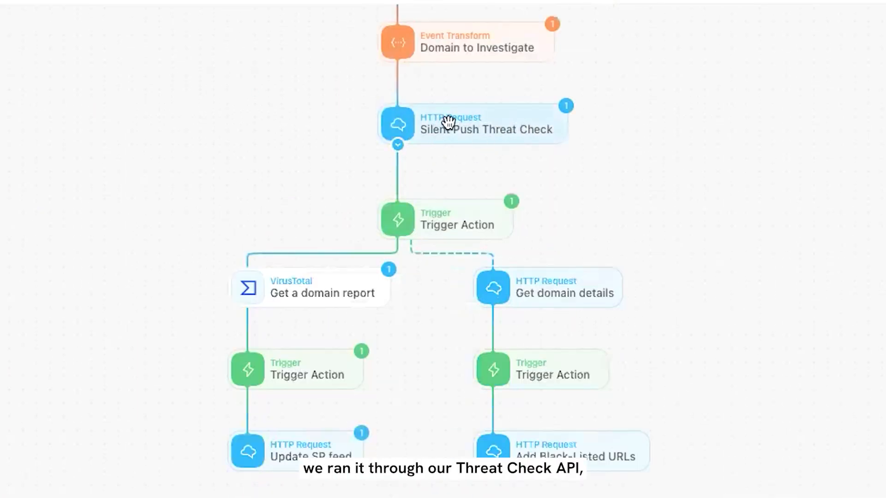
left_click(404, 127)
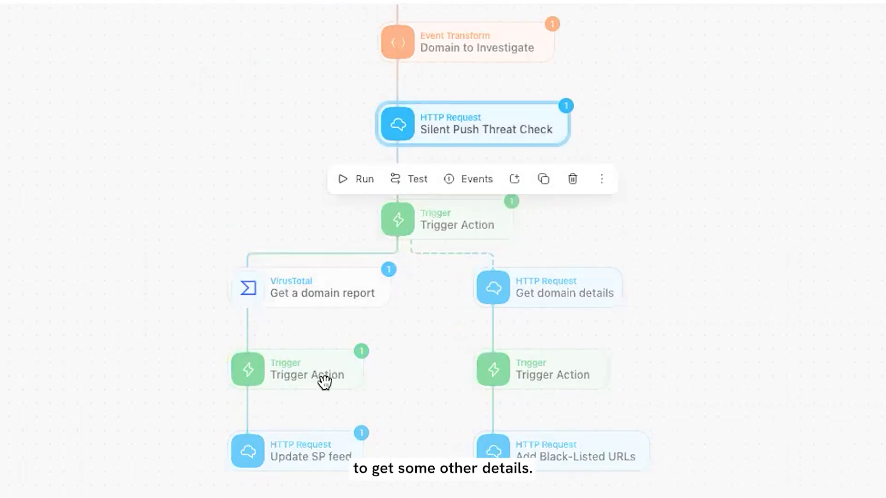
left_click(312, 461)
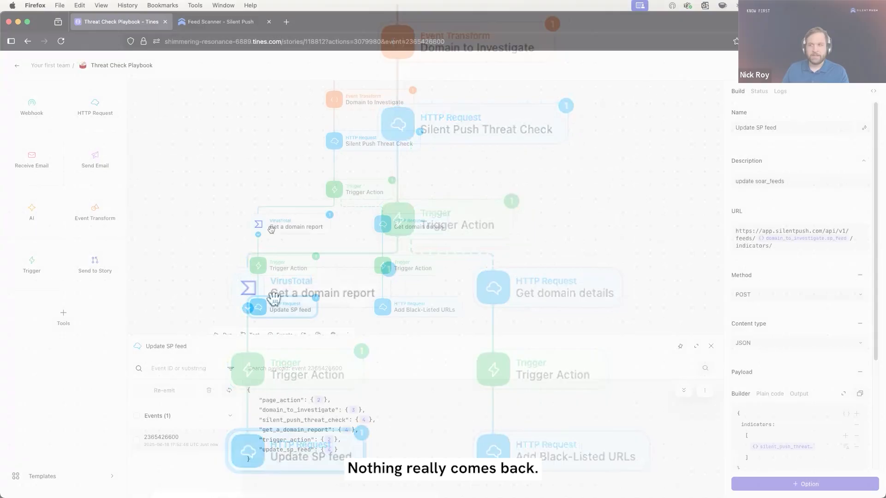
Search the Silent Push Feed Scanner's production feeds for soar_feed and check the shopify-free-trial.com indicator
left_click(223, 21)
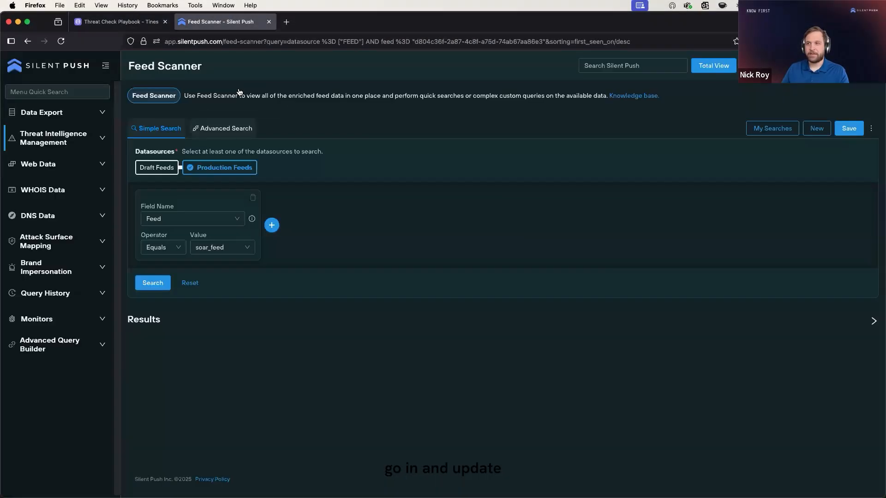
left_click(160, 283)
scroll(410, 261, "down", 2)
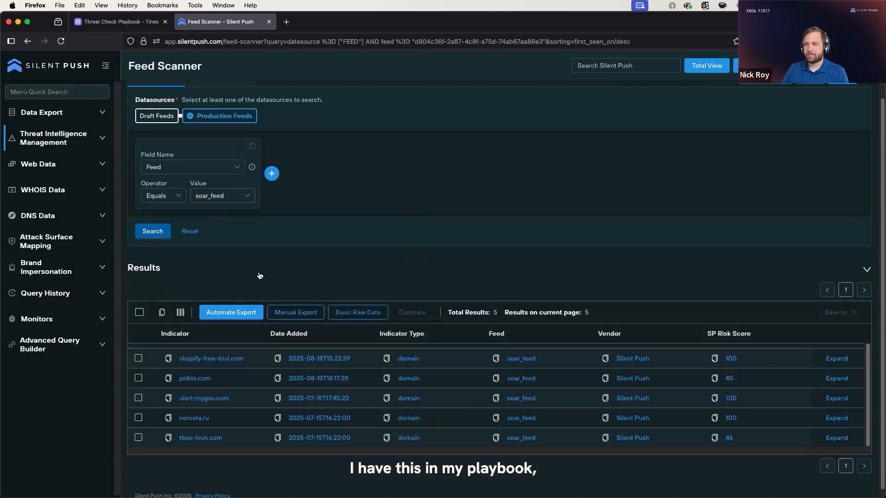
left_click(212, 360)
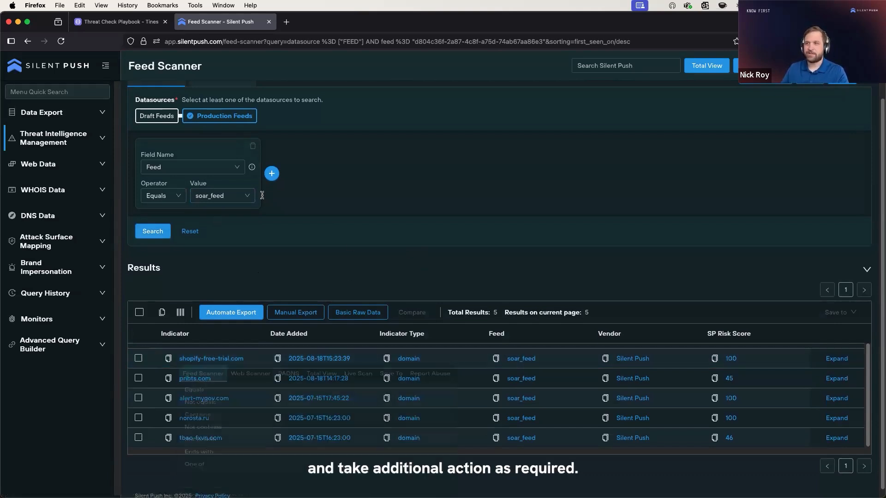
Return to the Tines story, visit its Reputation Check page again and submit the domain am4tx.com
left_click(137, 24)
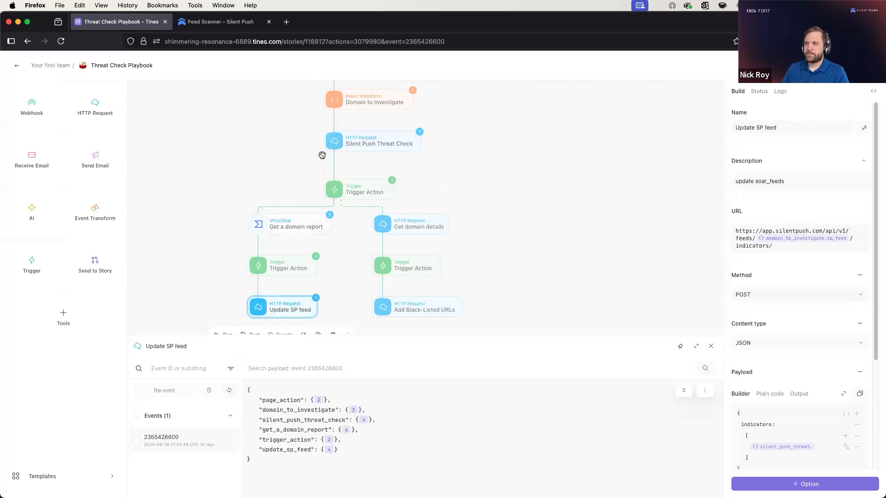
scroll(322, 155, "up", 3)
left_click(366, 142)
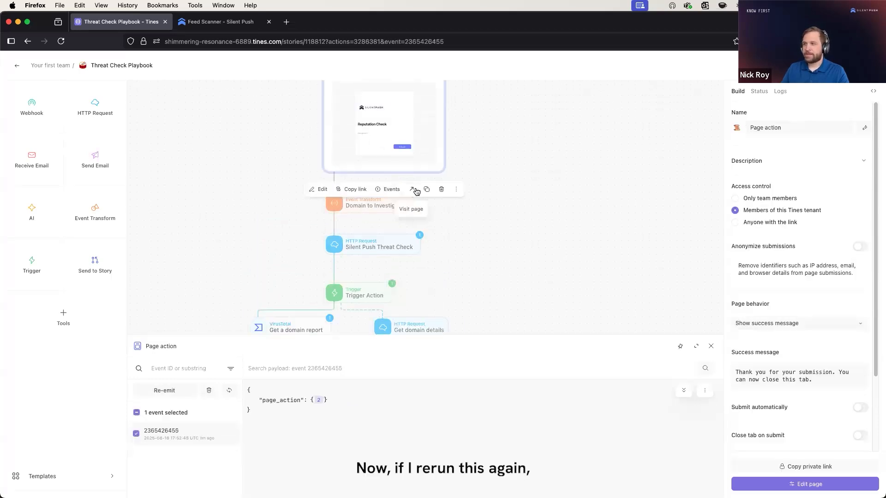
left_click(413, 189)
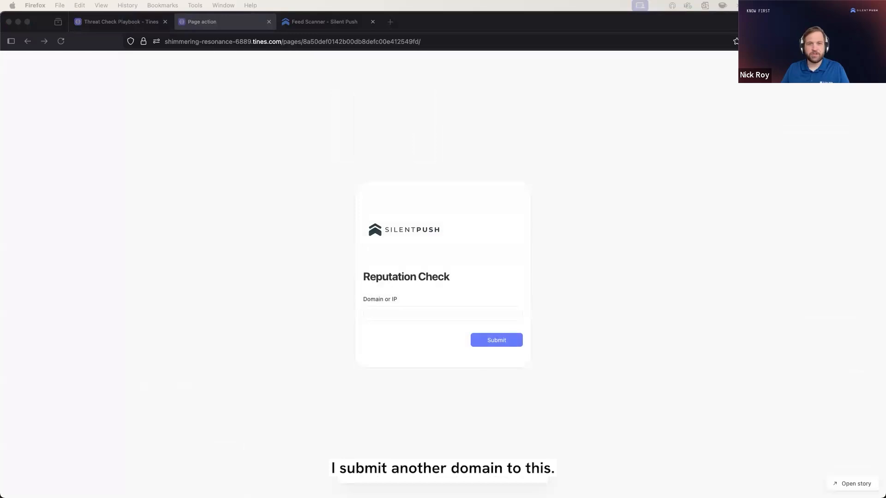
left_click(405, 312)
type("am4tx.com")
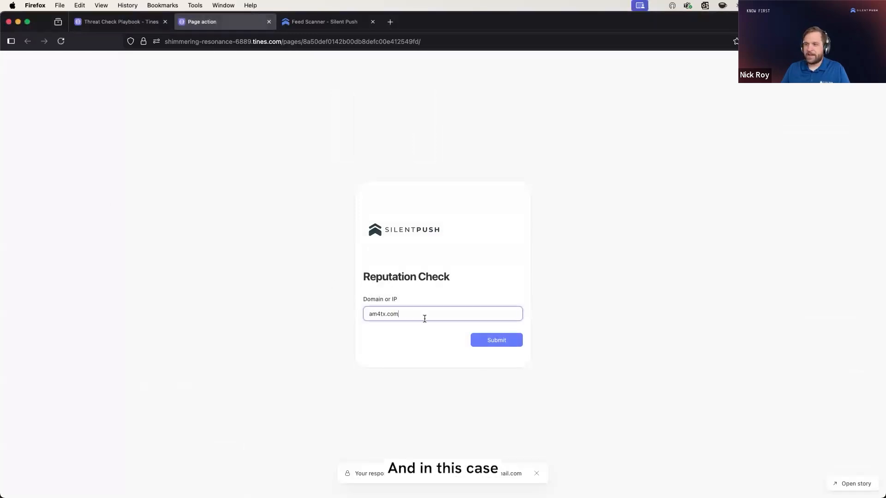
left_click(517, 343)
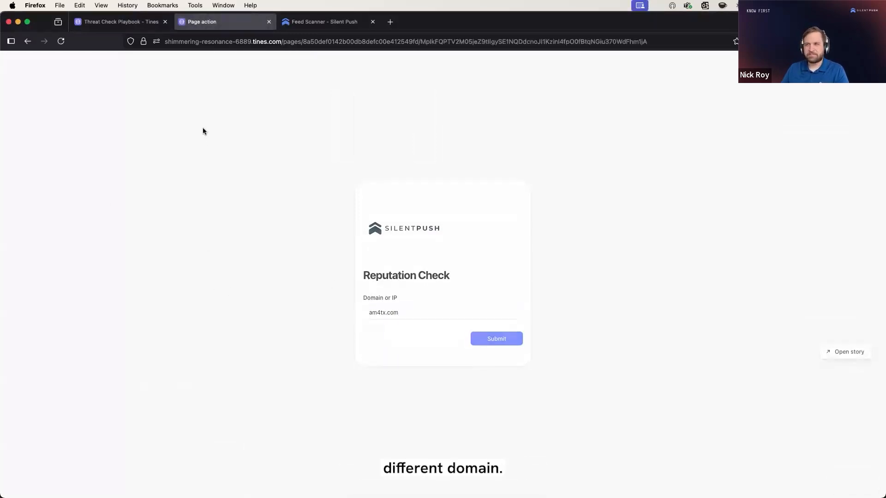
Back in the story, open the newest Silent Push Threat Check event and expand its silent_push_threat_check body to examine the response
left_click(117, 22)
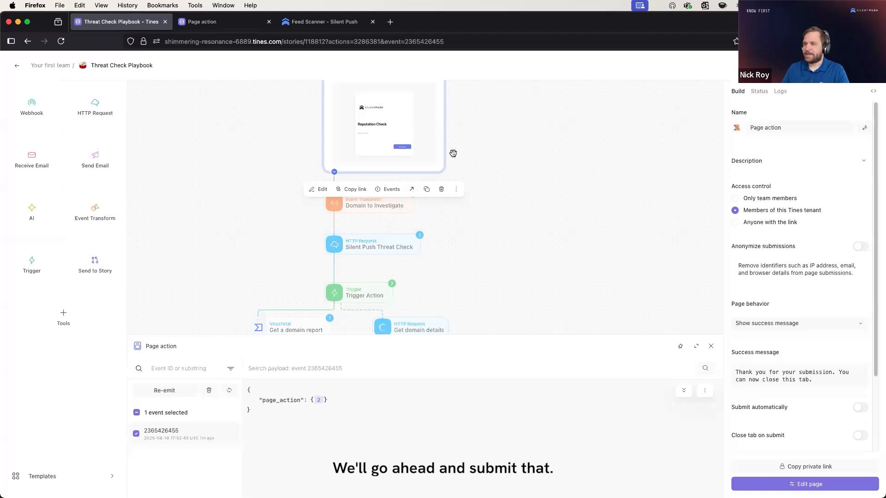
scroll(452, 154, "down", 1)
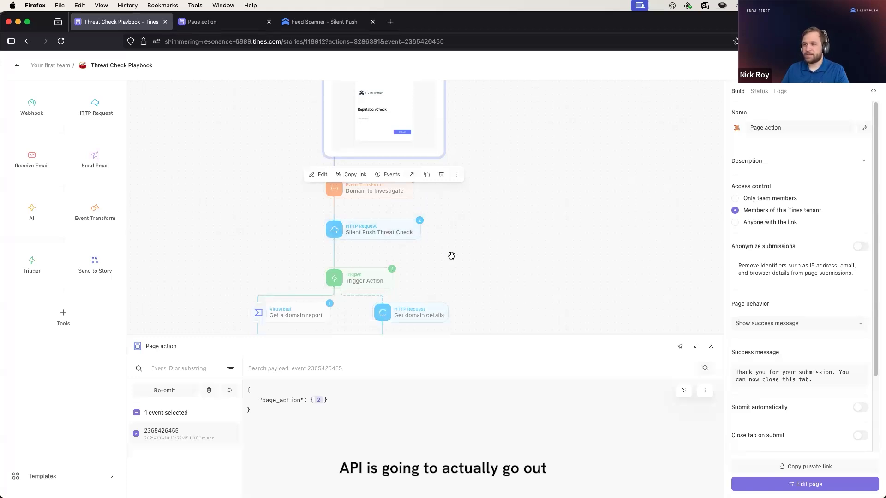
left_click(398, 229)
left_click(387, 256)
left_click(314, 420)
left_click(307, 429)
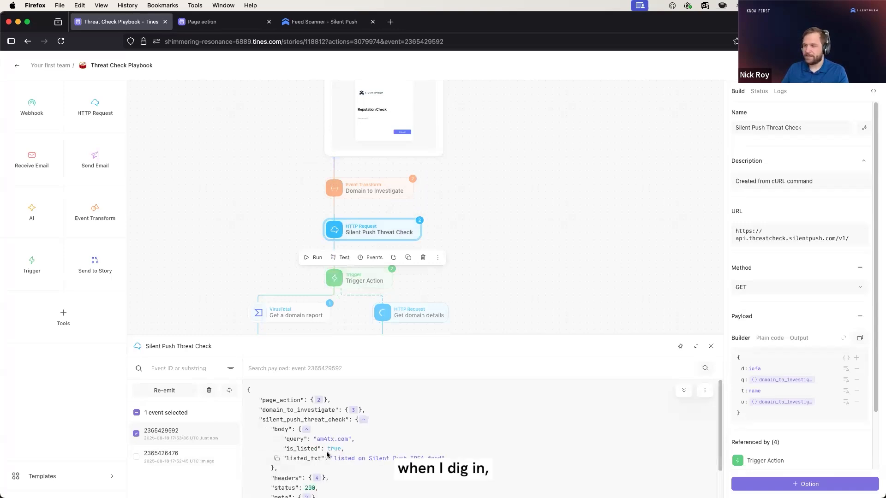